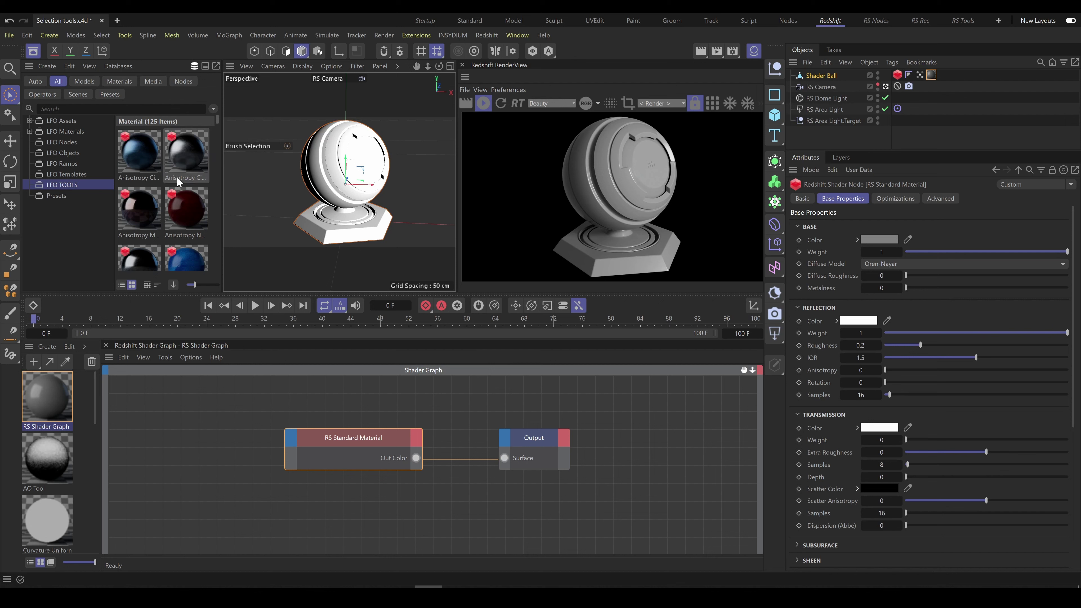
- Filter the Asset Browser by 'selection tool' and apply the AO Tool material to the shader ball
{"action": "left_click", "coordinate": [76, 109]}
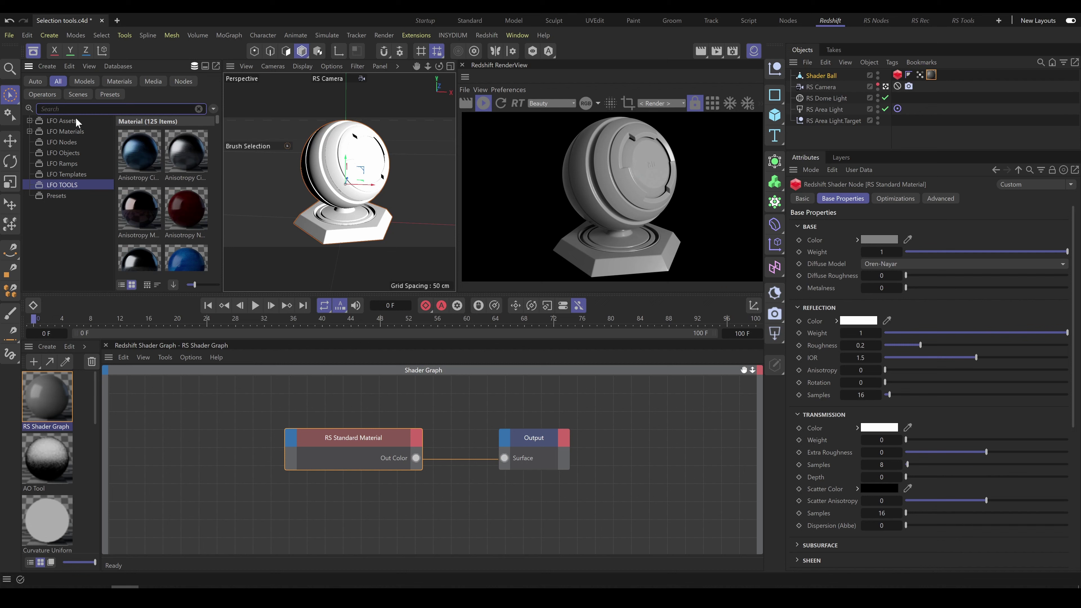
{"action": "type", "text": "selection t"}
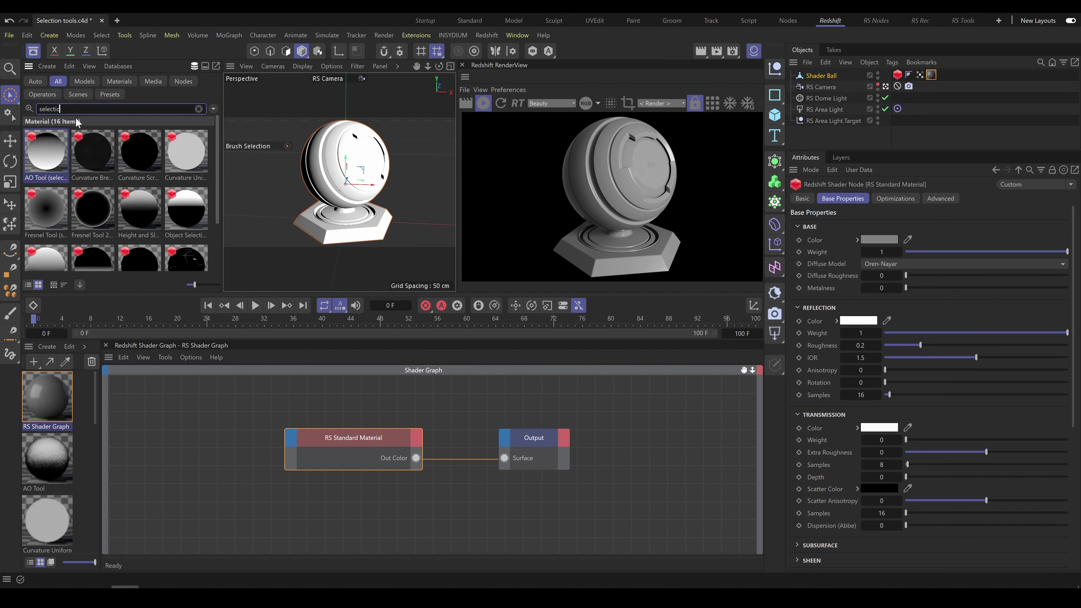
{"action": "type", "text": "ool"}
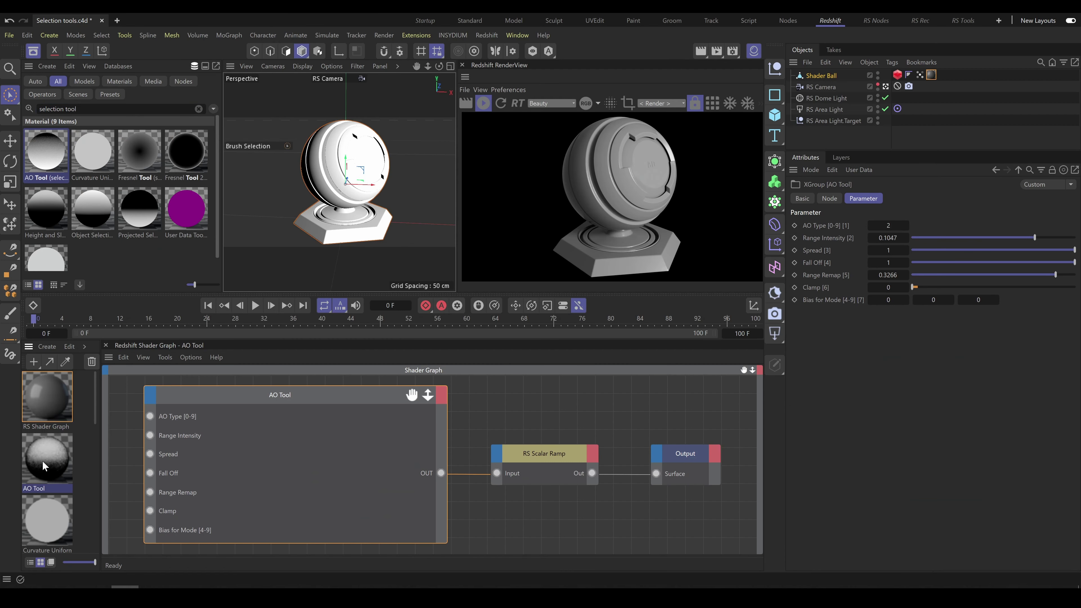
{"action": "left_click_drag", "start_coordinate": [39, 460], "coordinate": [932, 75]}
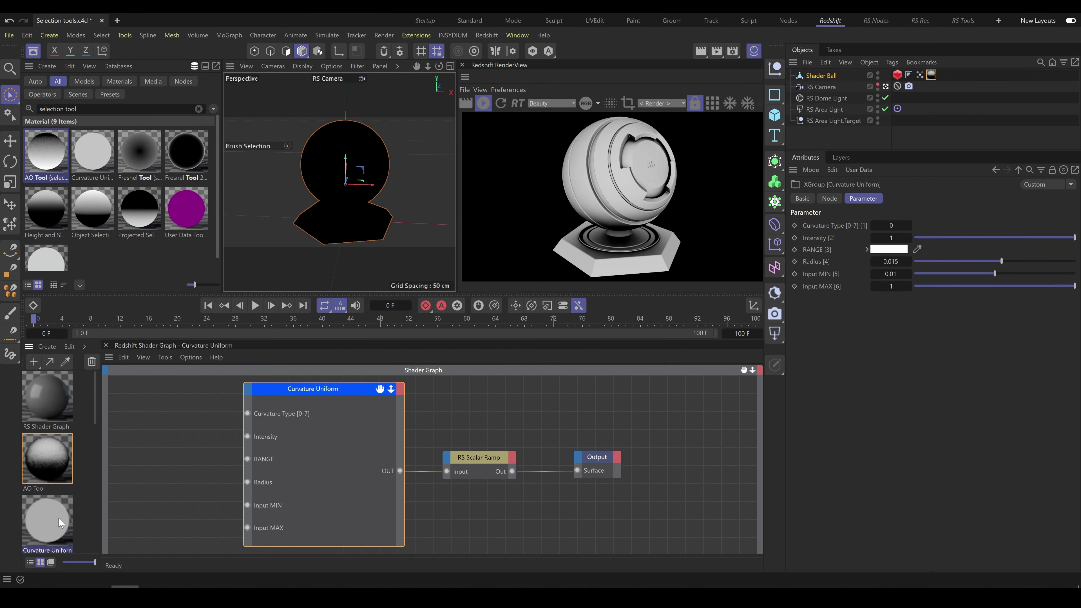
- Apply the Curvature Uniform material to the Shader Ball tag
{"action": "left_click_drag", "start_coordinate": [59, 522], "coordinate": [932, 75]}
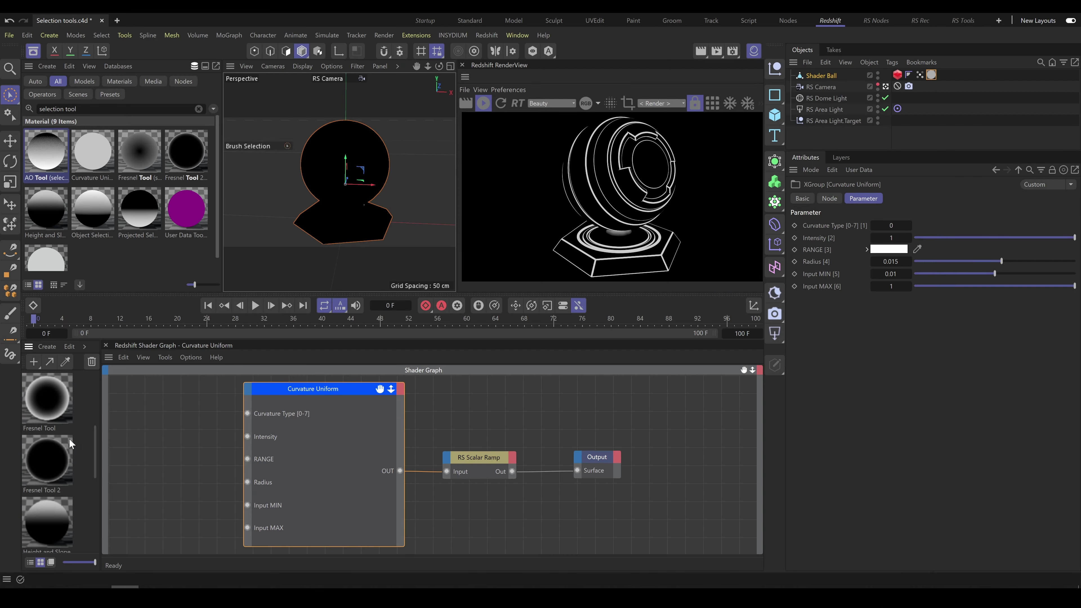
- Replace it with the Fresnel Tool material
{"action": "mouse_move", "coordinate": [46, 394]}
{"action": "left_mouse_down"}
{"action": "mouse_move", "coordinate": [672, 245]}
{"action": "mouse_move", "coordinate": [931, 75]}
{"action": "left_mouse_up"}
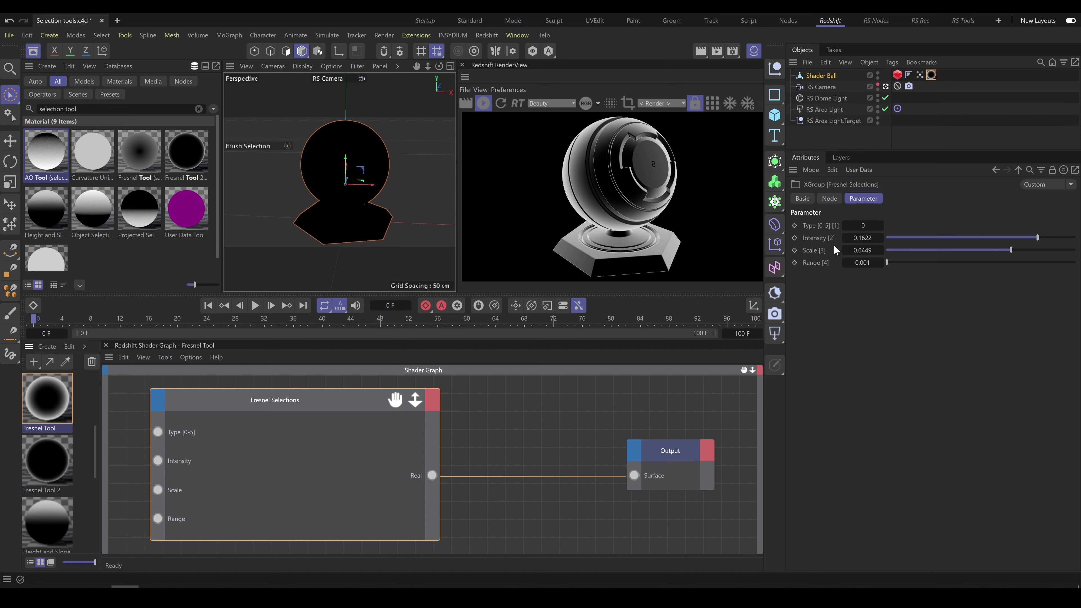
- Apply Fresnel Tool 2 (Intensity 0.1, Scale 0.1) to the Shader Ball's material tag
{"action": "left_click", "coordinate": [52, 467]}
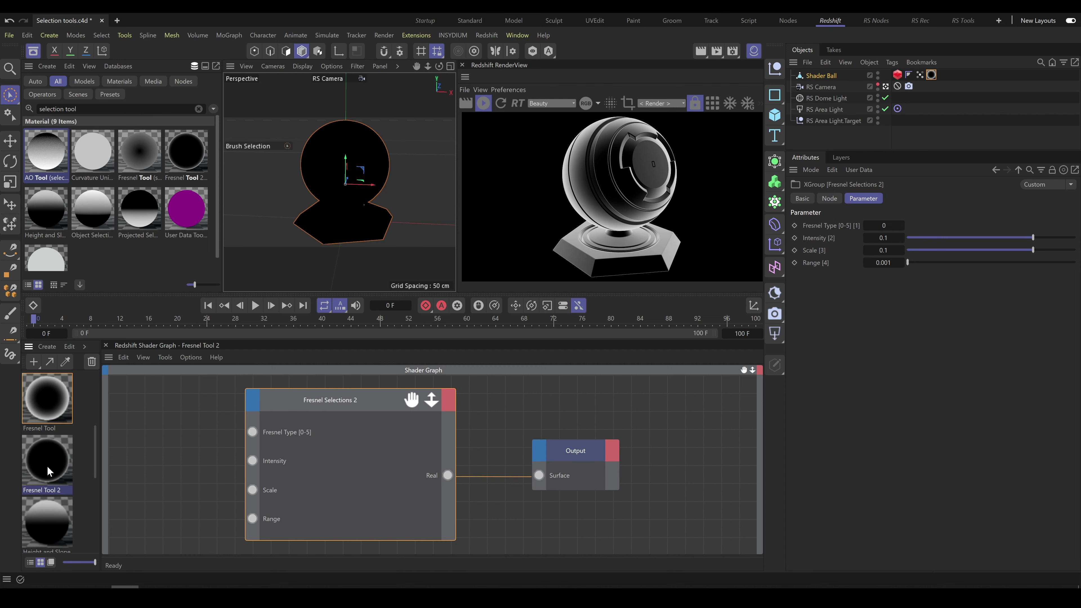
{"action": "left_click_drag", "start_coordinate": [47, 470], "coordinate": [931, 79]}
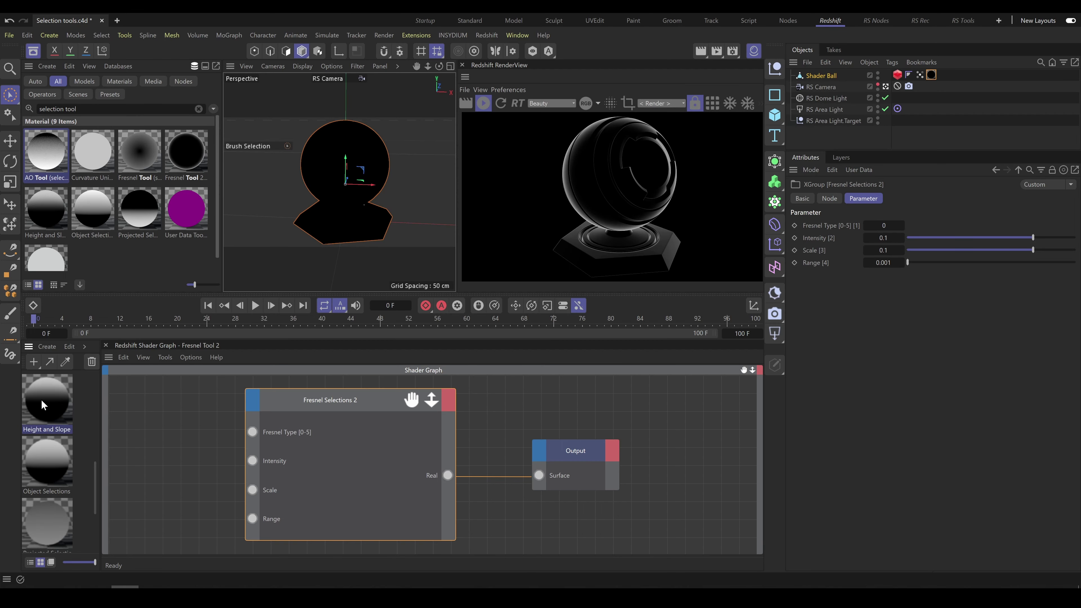
- Drag the Height and Slope material onto the Shader Ball's material tag
{"action": "left_click_drag", "start_coordinate": [45, 401], "coordinate": [930, 76]}
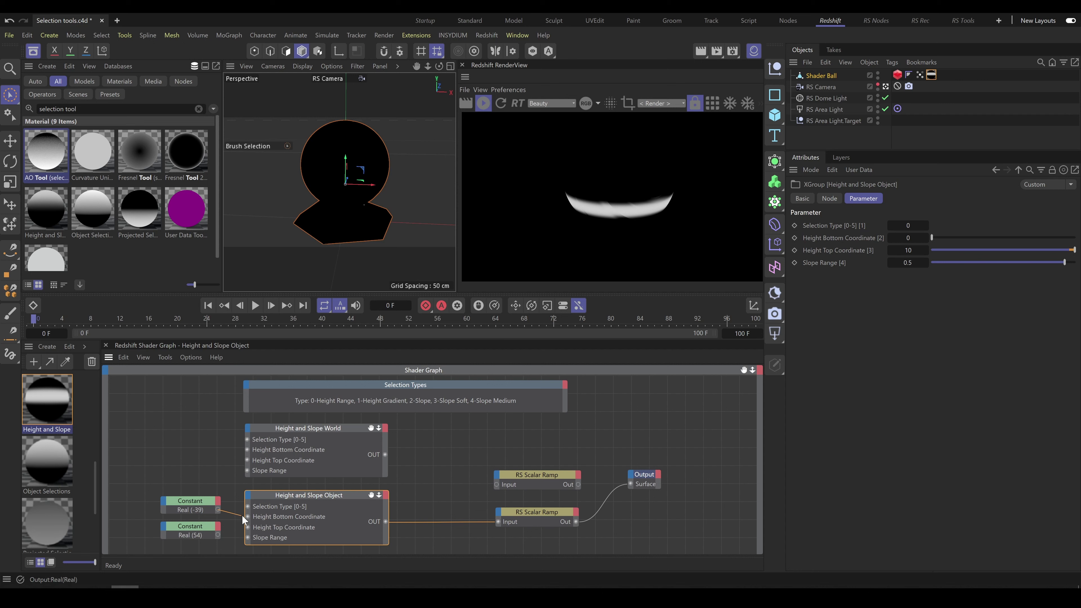
- Connect the -39 constant to Height Bottom Coordinate and check the -39 and 54 constants
{"action": "mouse_move", "coordinate": [241, 514]}
{"action": "left_mouse_down"}
{"action": "mouse_move", "coordinate": [238, 534]}
{"action": "mouse_move", "coordinate": [247, 528]}
{"action": "left_mouse_up"}
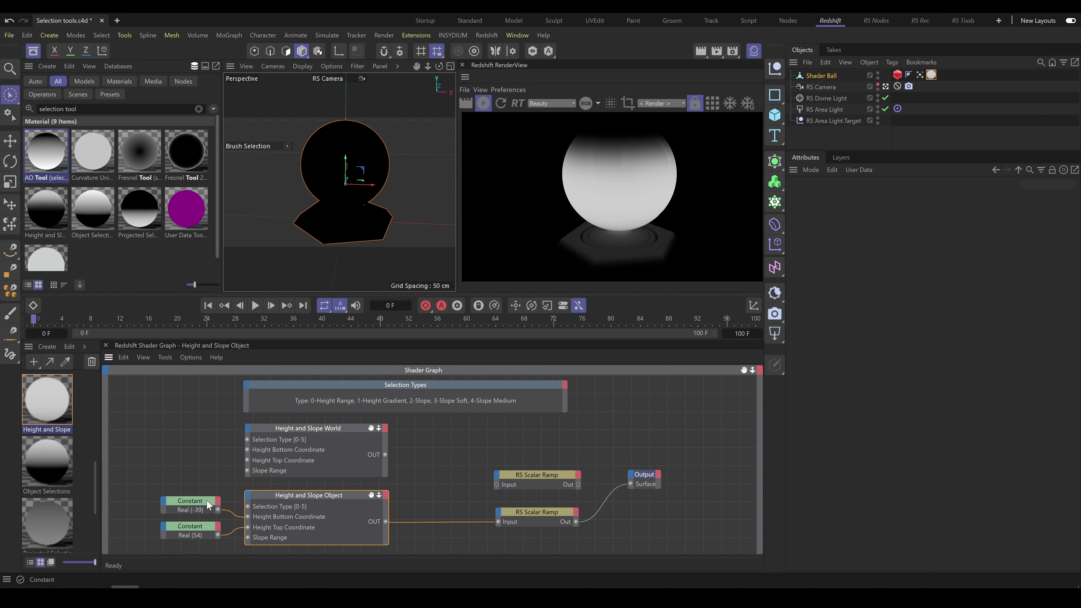
{"action": "left_click", "coordinate": [193, 502]}
{"action": "left_click", "coordinate": [194, 525]}
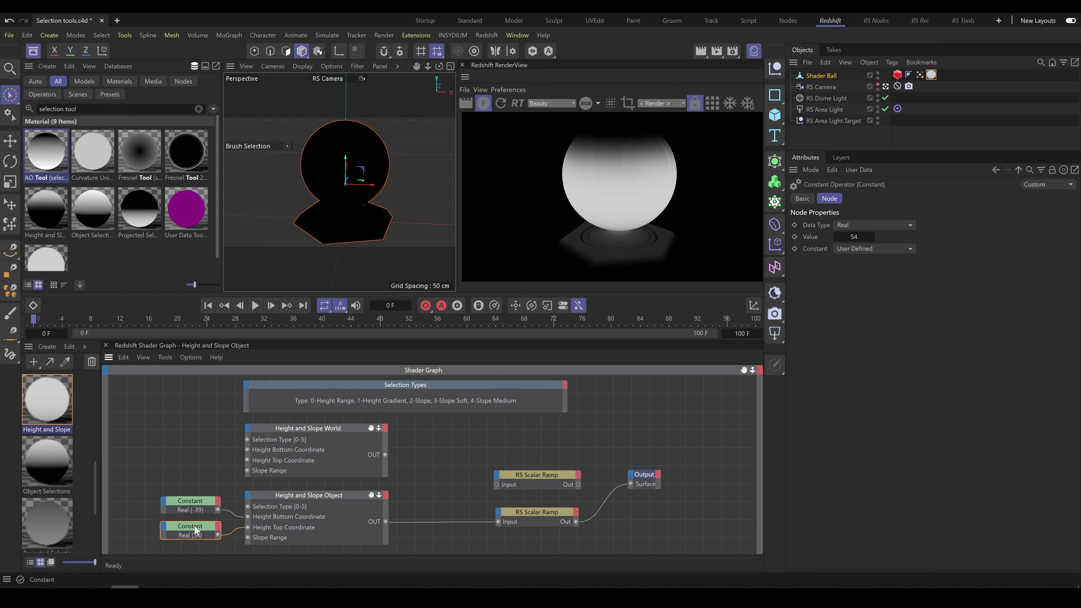
- Set the Height and Slope Object's Selection Type to 2 for slope selection
{"action": "left_click", "coordinate": [321, 494]}
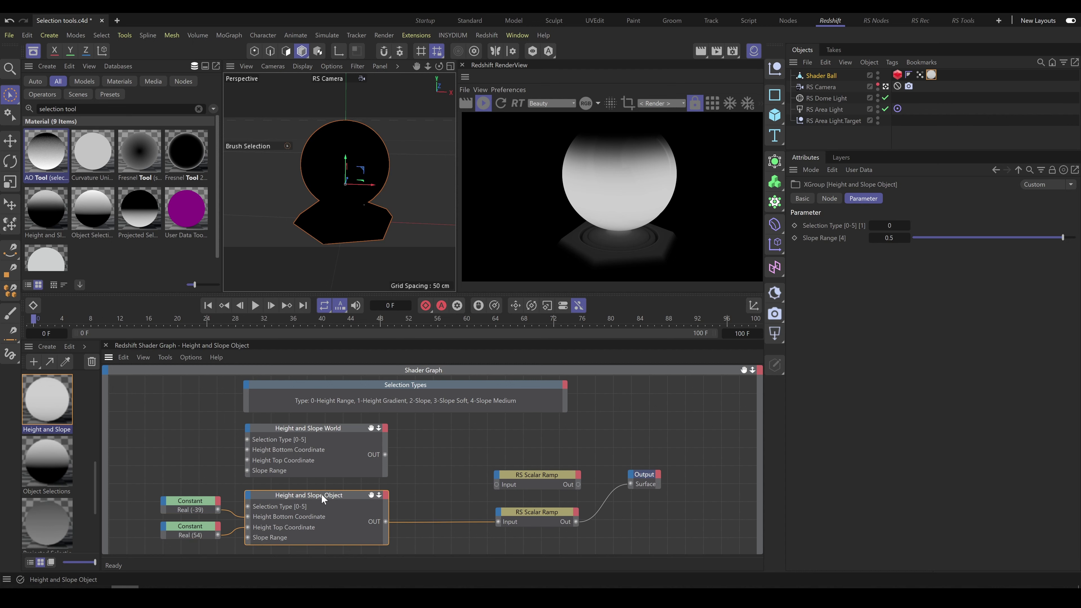
{"action": "left_click", "coordinate": [907, 225]}
{"action": "left_click", "coordinate": [907, 225]}
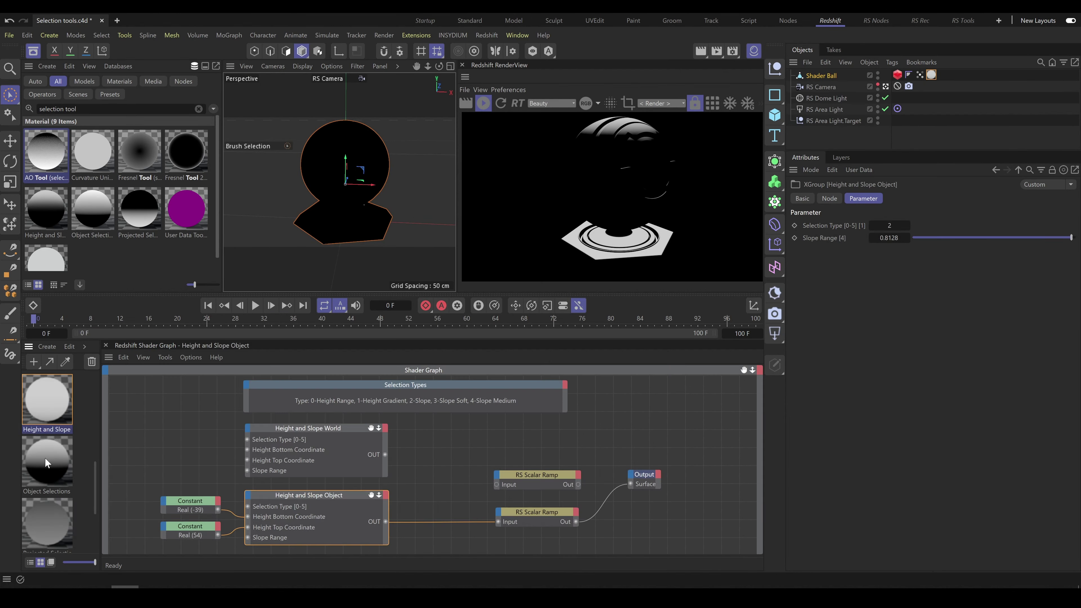
- Apply Object Selections to the shader ball and step its Selection Type from 0 up to 8
{"action": "left_click", "coordinate": [48, 456]}
{"action": "left_click_drag", "start_coordinate": [56, 459], "coordinate": [931, 76]}
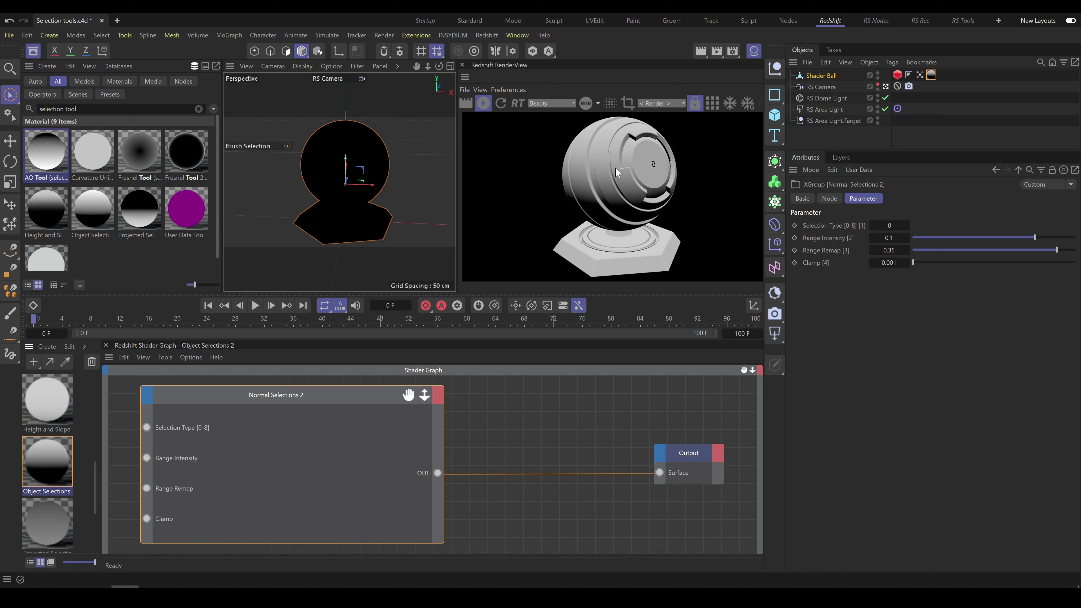
{"action": "left_click", "coordinate": [907, 226]}
{"action": "left_click", "coordinate": [908, 225]}
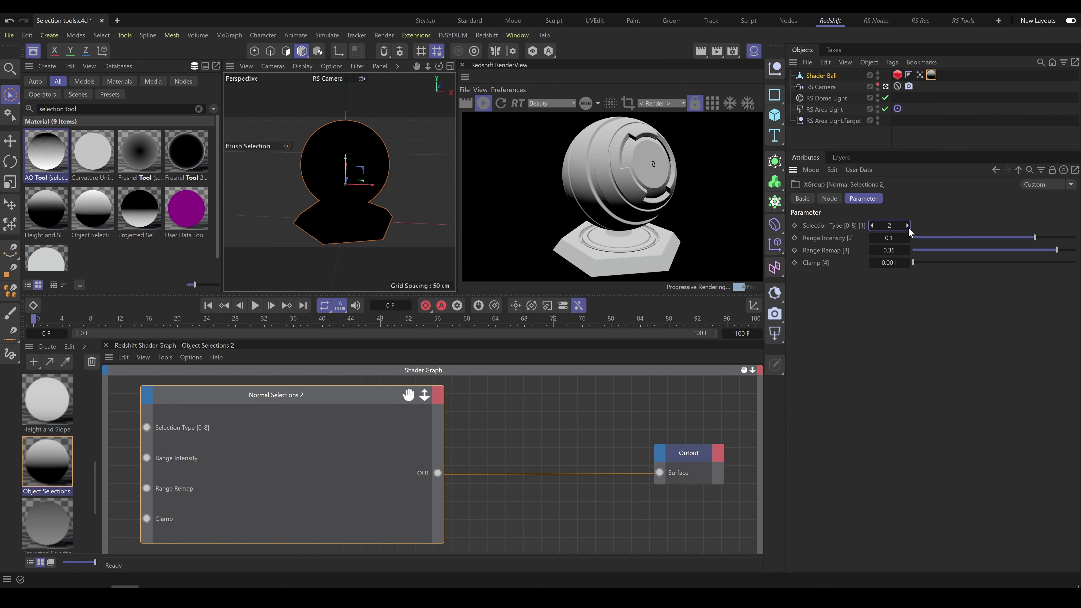
{"action": "left_click", "coordinate": [907, 225]}
{"action": "left_click", "coordinate": [907, 226]}
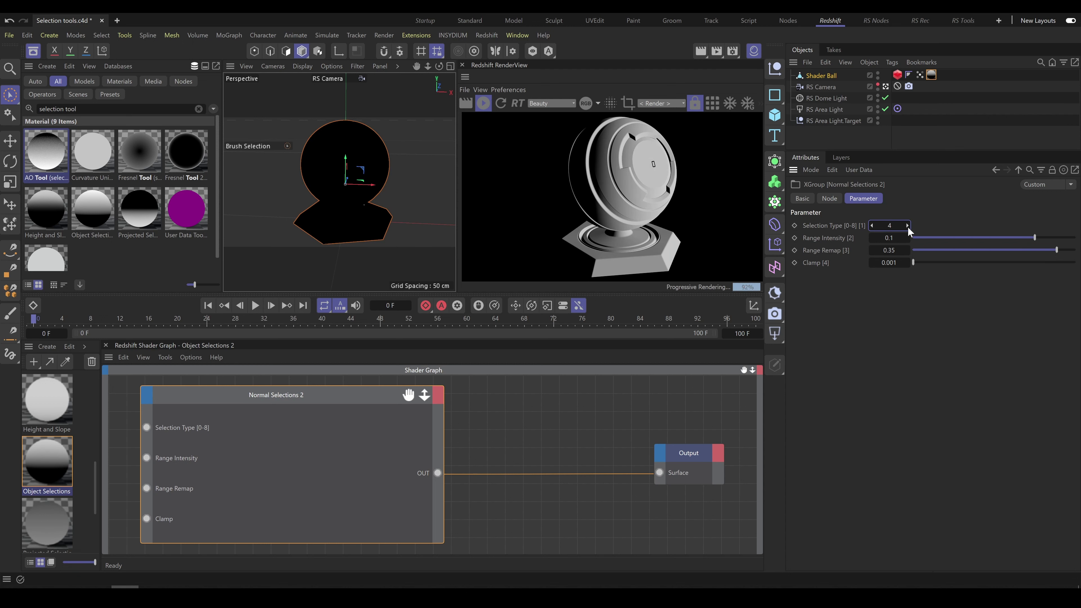
{"action": "left_click", "coordinate": [907, 226]}
{"action": "left_click", "coordinate": [907, 225]}
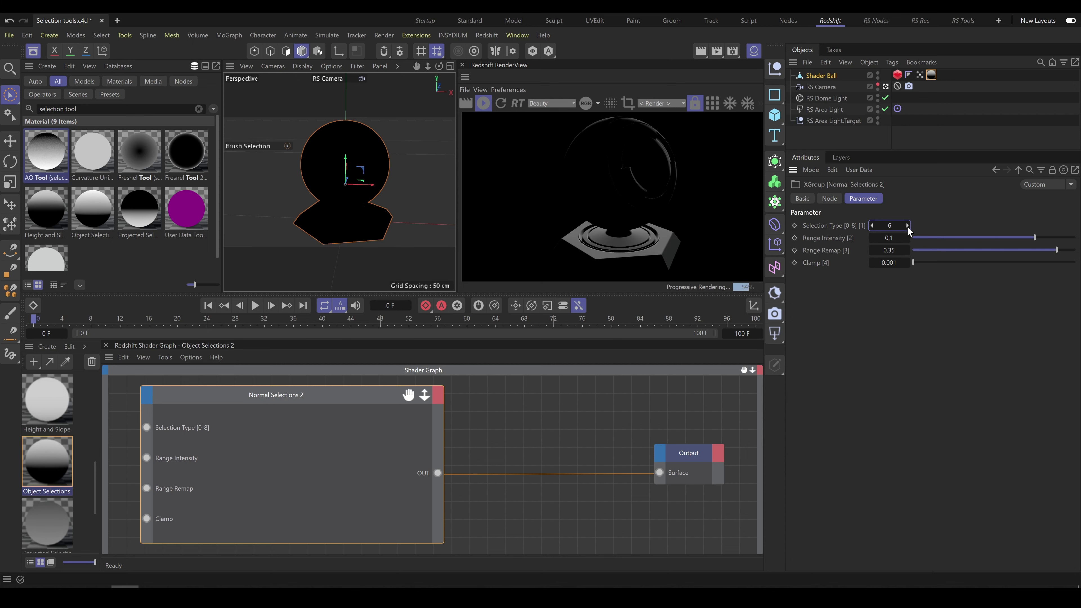
{"action": "left_click", "coordinate": [907, 226]}
{"action": "left_click", "coordinate": [907, 226]}
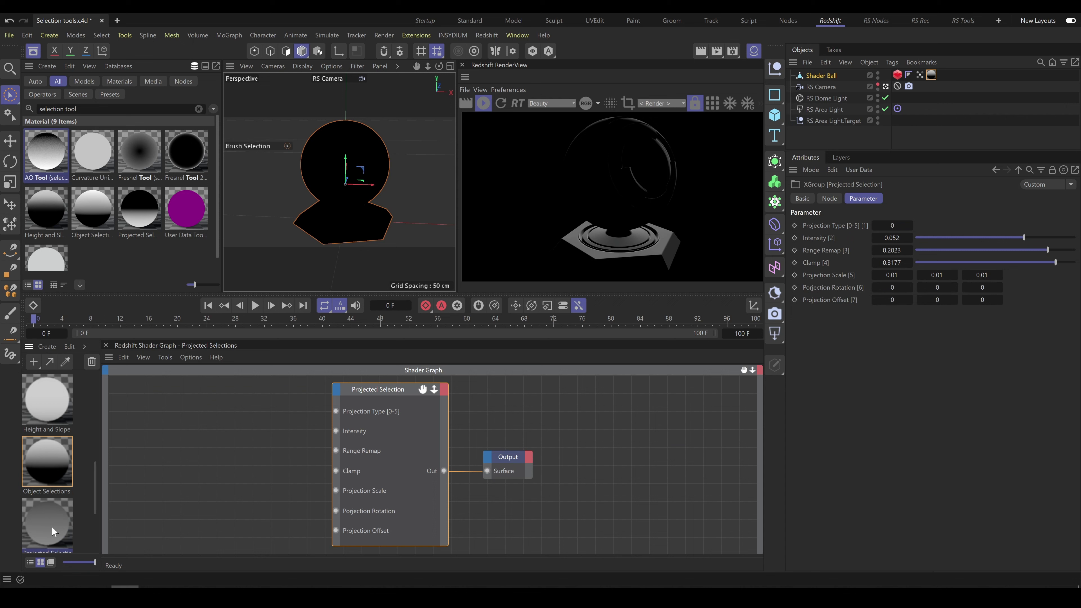
- Apply Projected Selections with Projection Type 5, lowered Intensity, and rotation 33, -16
{"action": "left_click_drag", "start_coordinate": [50, 527], "coordinate": [930, 77]}
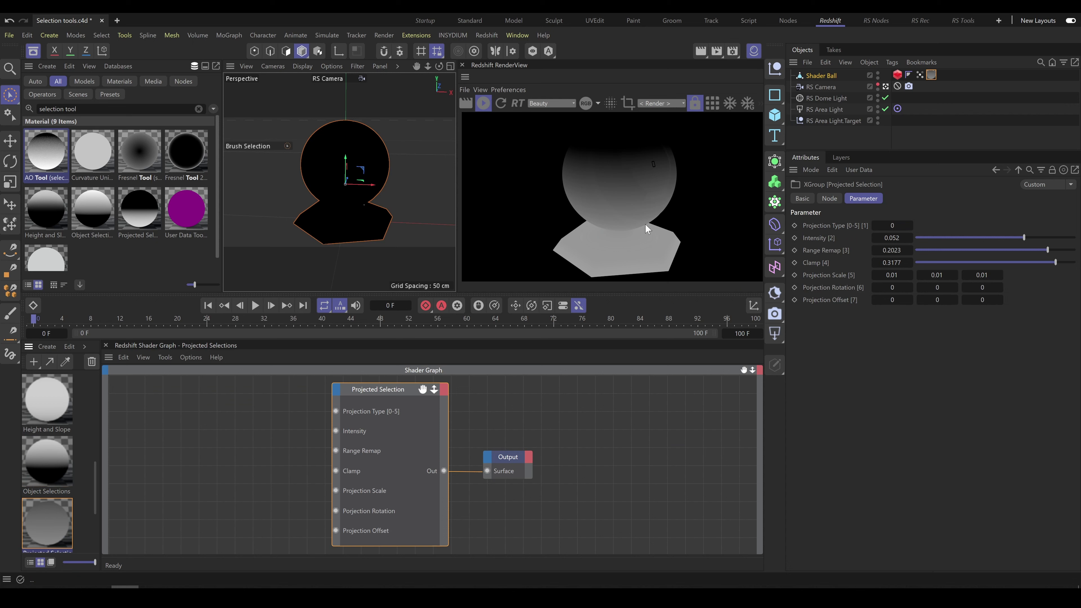
{"action": "left_click", "coordinate": [910, 226]}
{"action": "left_click", "coordinate": [909, 226]}
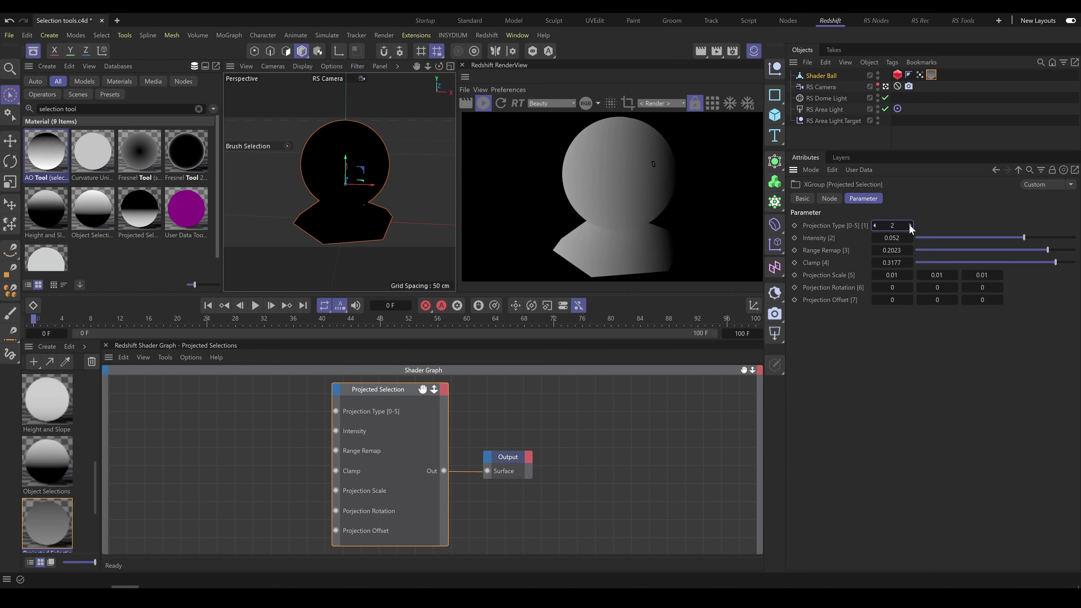
{"action": "left_click", "coordinate": [909, 226]}
{"action": "left_click", "coordinate": [909, 226]}
{"action": "left_click", "coordinate": [910, 226]}
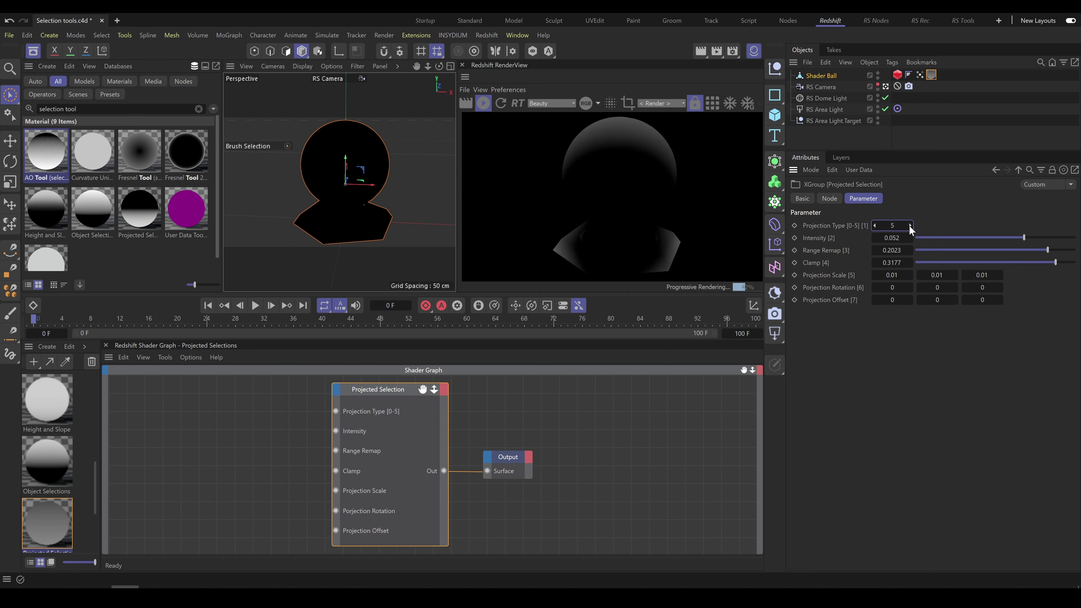
{"action": "left_click_drag", "start_coordinate": [1023, 238], "coordinate": [1054, 271]}
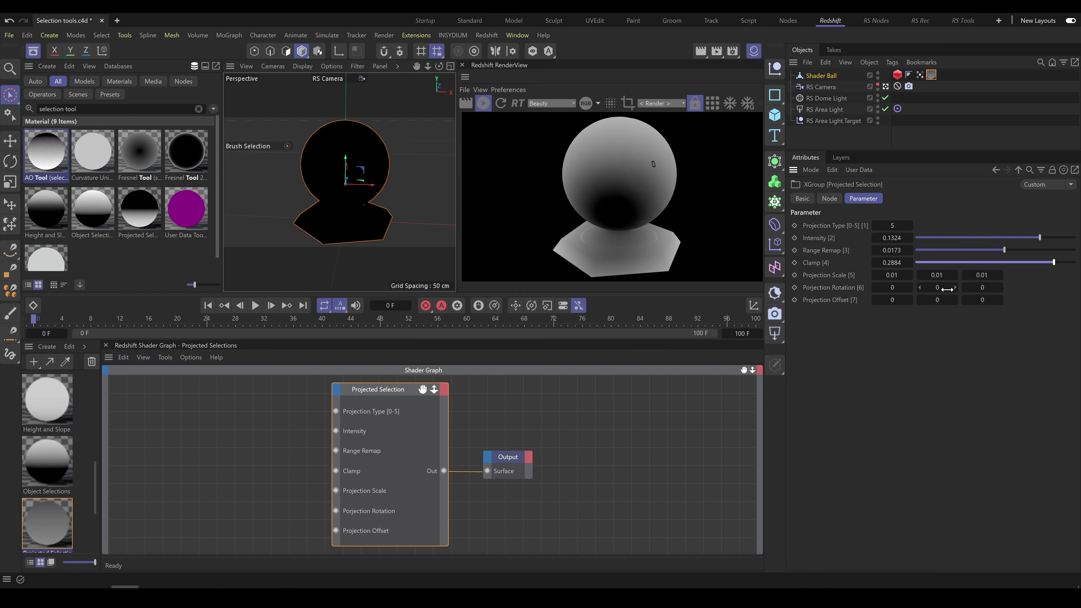
{"action": "mouse_move", "coordinate": [937, 288]}
{"action": "left_mouse_down"}
{"action": "mouse_move", "coordinate": [966, 287]}
{"action": "mouse_move", "coordinate": [874, 288]}
{"action": "mouse_move", "coordinate": [917, 287]}
{"action": "left_mouse_up"}
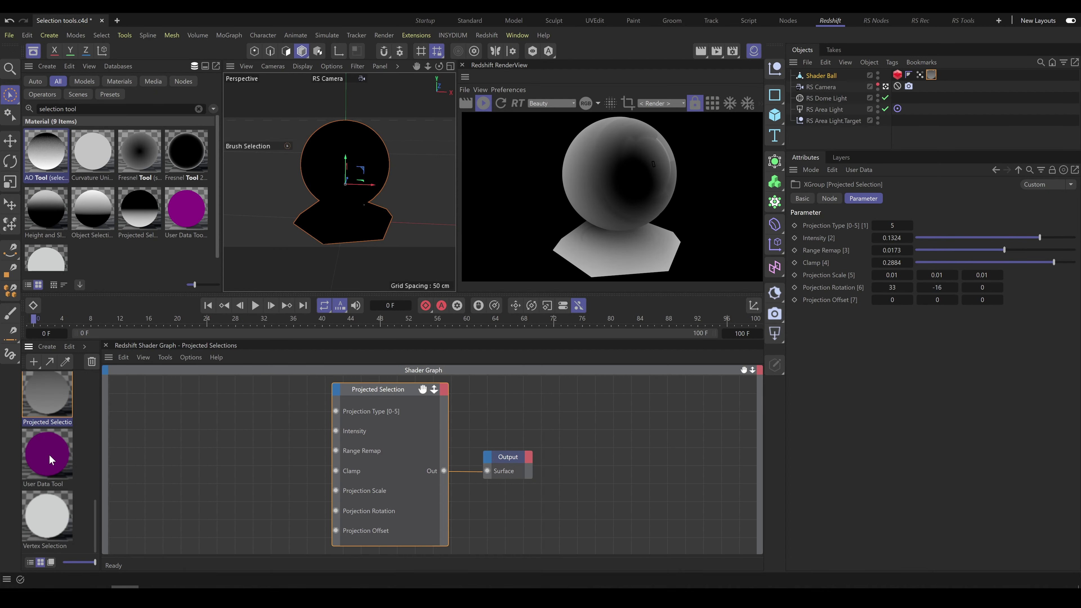
- Apply the User Data Tool material to the shader ball and set User Data Type to 4
{"action": "left_click", "coordinate": [51, 460]}
{"action": "left_click_drag", "start_coordinate": [808, 200], "coordinate": [931, 75]}
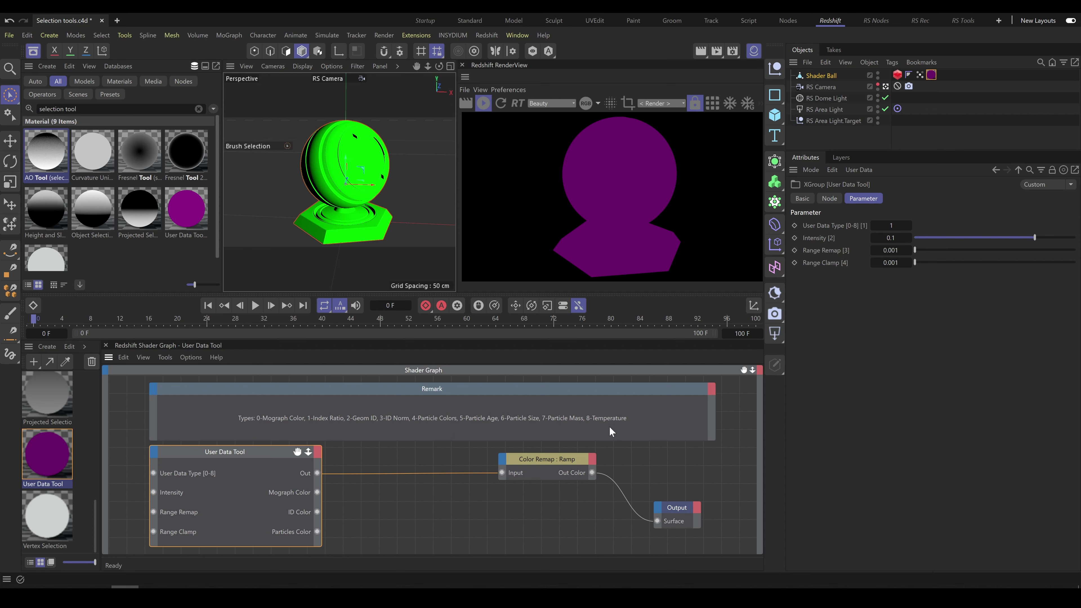
{"action": "left_click", "coordinate": [909, 226]}
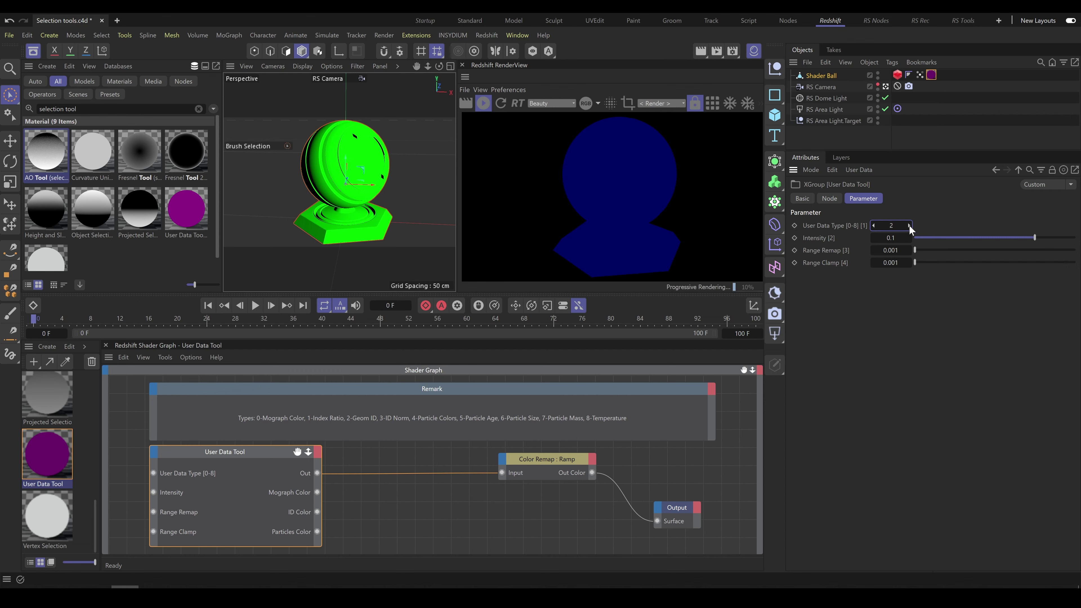
{"action": "left_click", "coordinate": [908, 225]}
{"action": "left_click", "coordinate": [909, 225]}
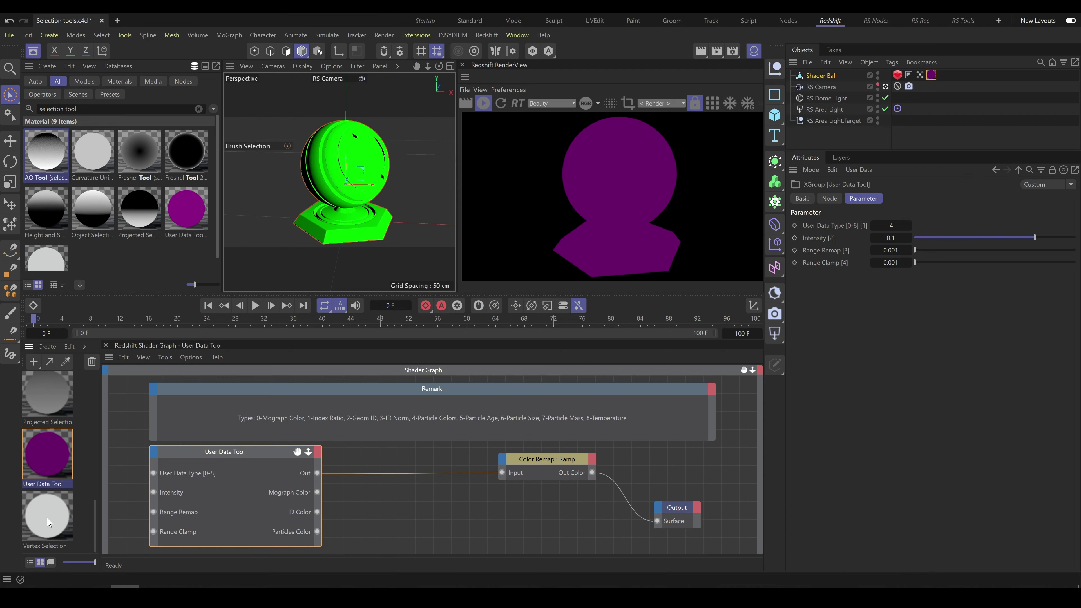
- Apply the Vertex Selection material to the Shader Ball's tags
{"action": "left_click", "coordinate": [48, 517]}
{"action": "left_click_drag", "start_coordinate": [48, 523], "coordinate": [933, 77]}
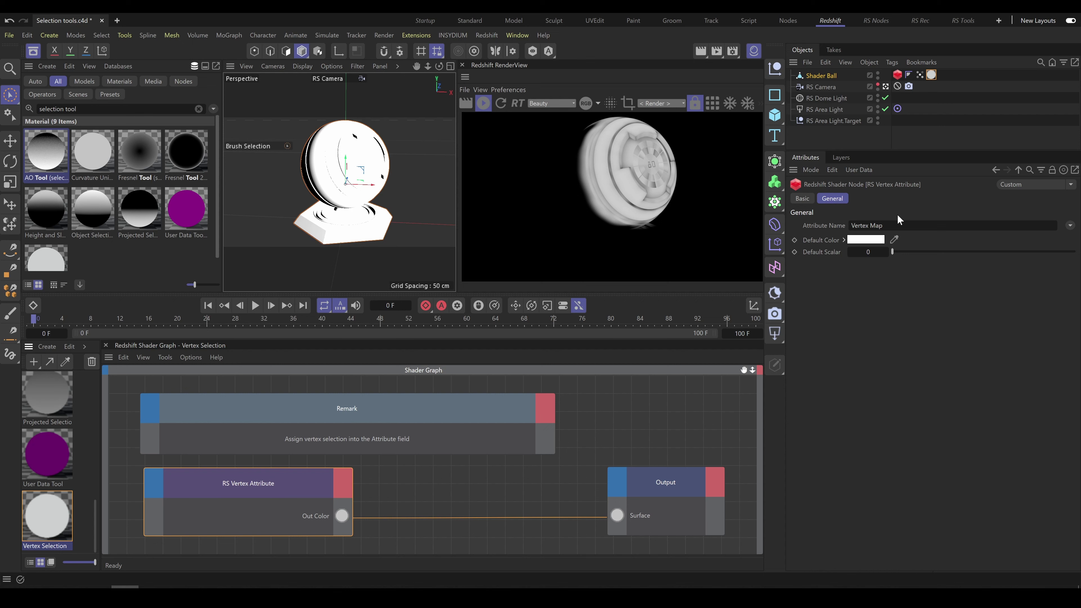
- Fill the Vertex Map fully, then apply whole-map Smooth passes at strength 2 and 3
{"action": "double_click", "coordinate": [920, 75]}
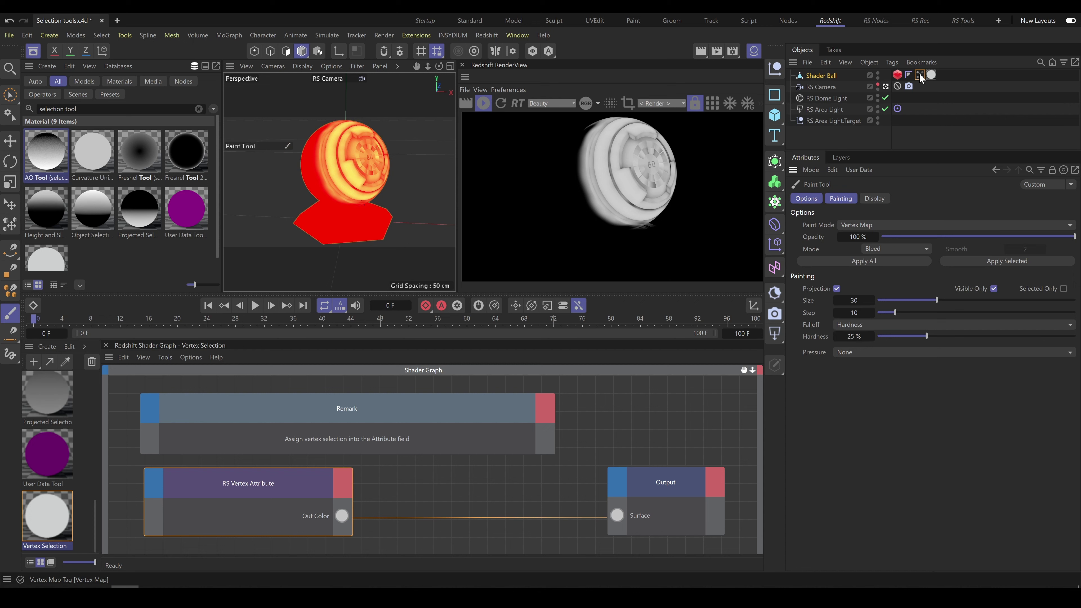
{"action": "left_click", "coordinate": [877, 260]}
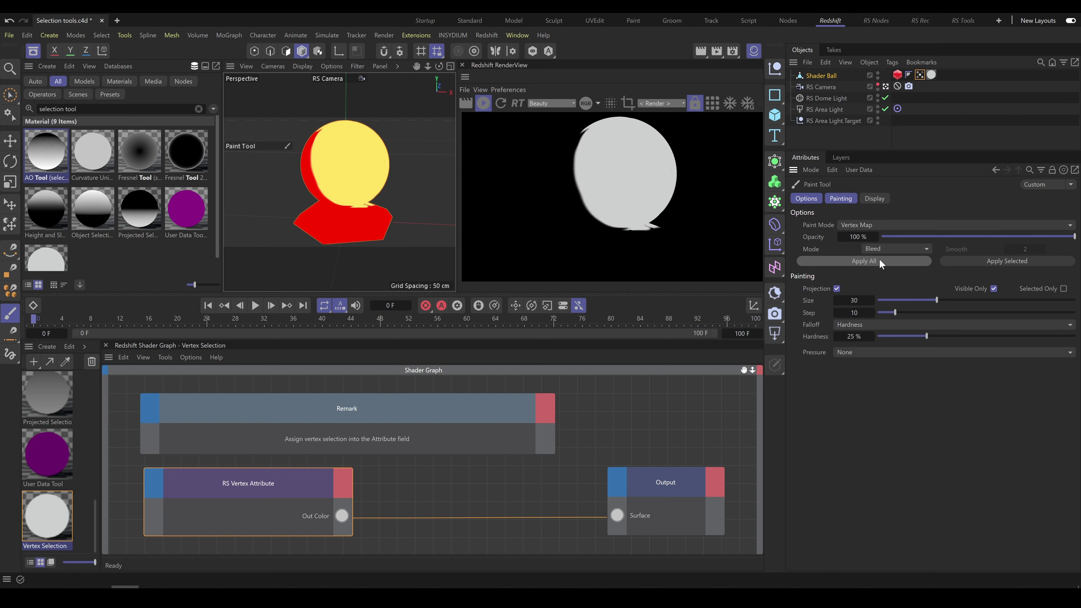
{"action": "left_click", "coordinate": [891, 247]}
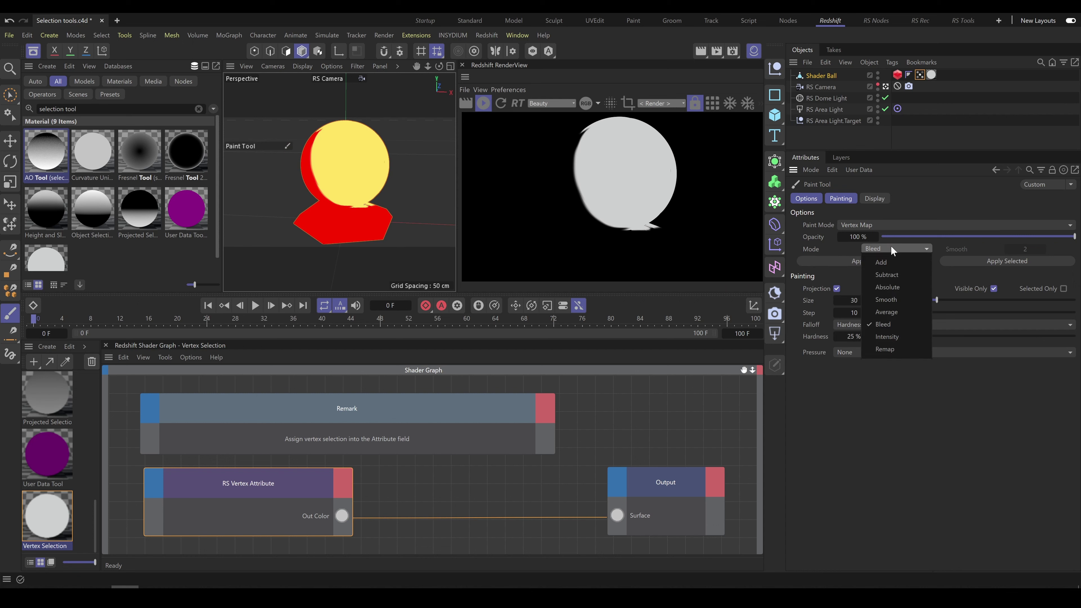
{"action": "left_click", "coordinate": [889, 300]}
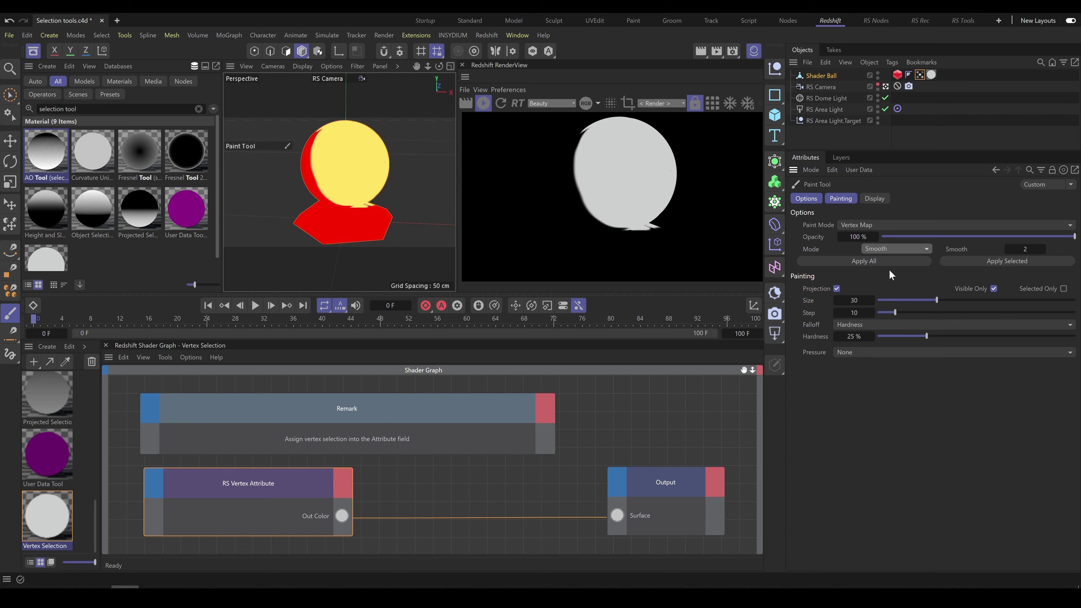
{"action": "left_click", "coordinate": [881, 259]}
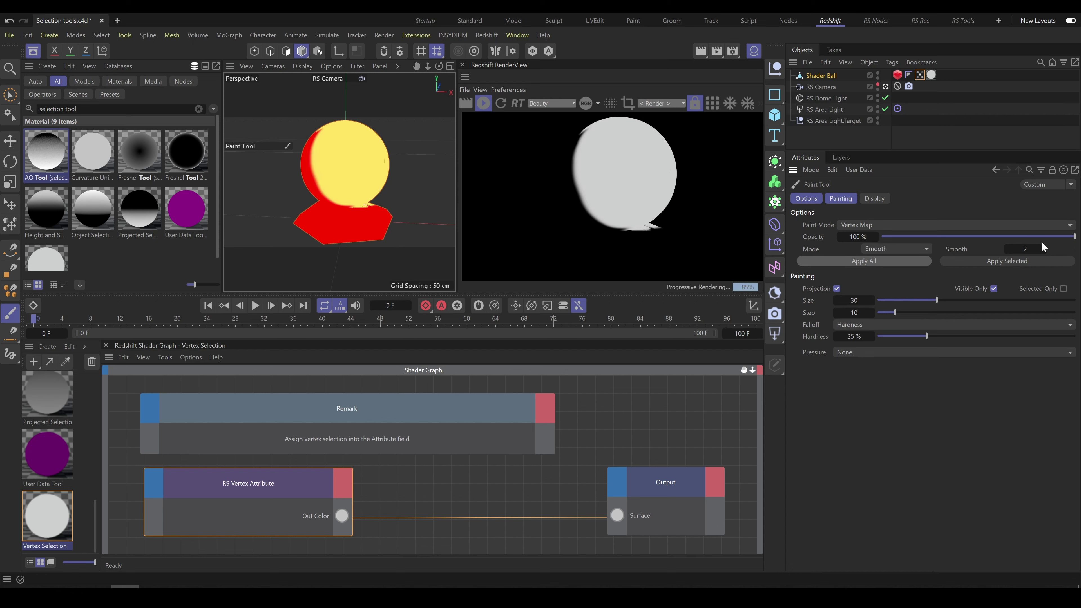
{"action": "left_click", "coordinate": [1046, 246]}
{"action": "left_click", "coordinate": [893, 259]}
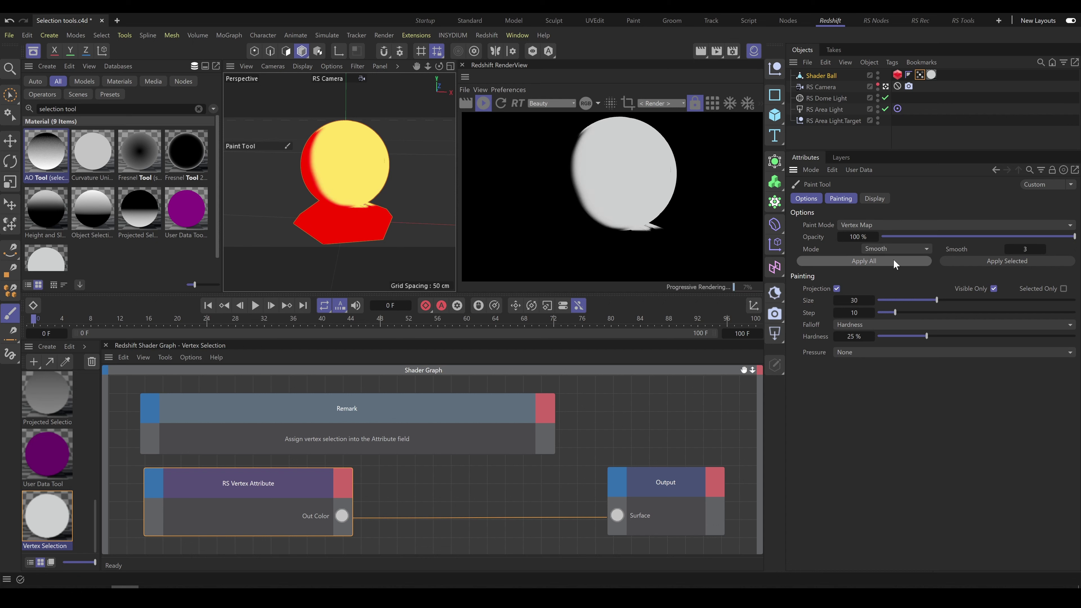